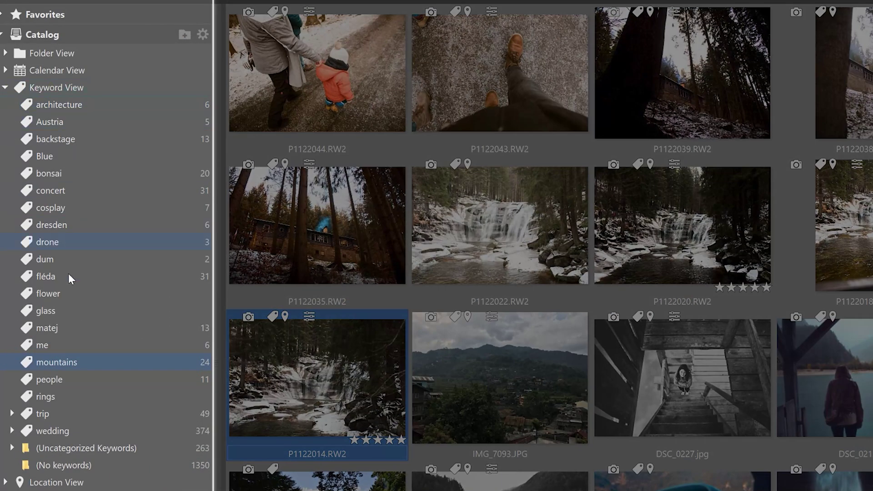
Step: Filter the catalog to mountains-tagged photos and look over DSC_0227, DSC_0212, DSC_0210 and DSC_0173
click(68, 363)
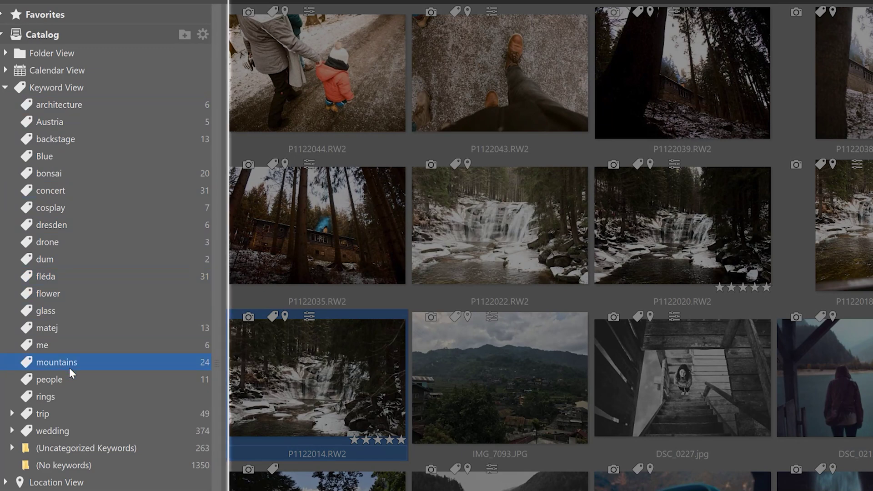
right_click(77, 362)
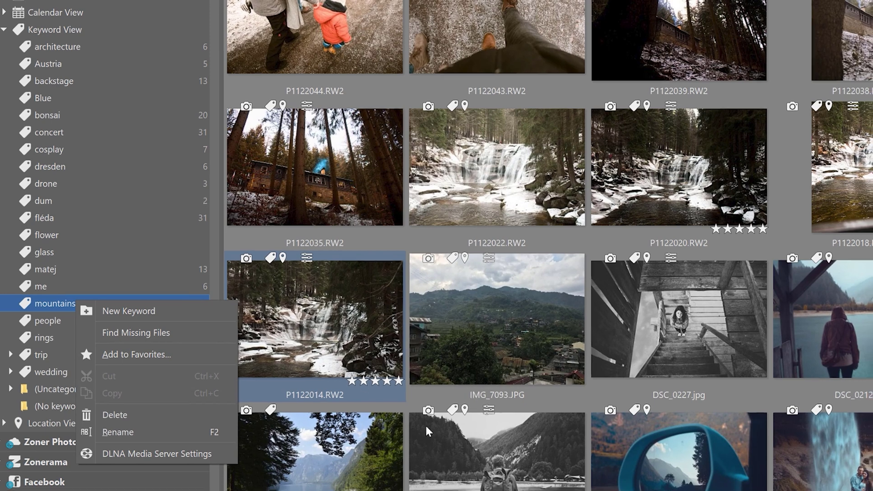
click(426, 426)
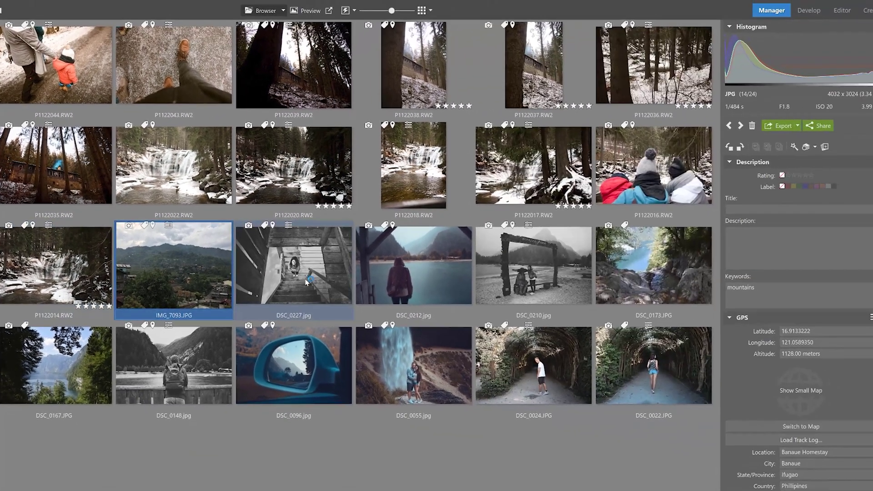
click(682, 319)
click(394, 282)
click(532, 267)
click(626, 266)
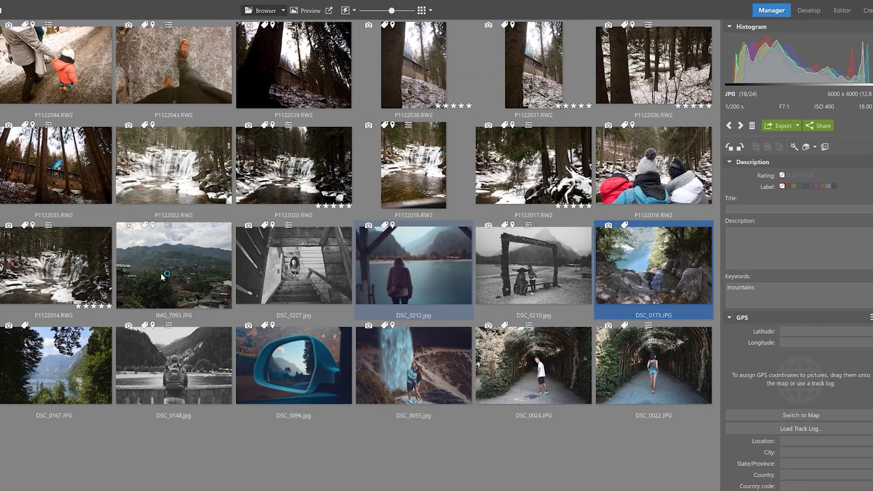
Step: Select P1122014.RW2 with IMG_7093, DSC_0227, DSC_0212, DSC_0210, DSC_0173, DSC_0167, DSC_0148 and DSC_0096
click(61, 267)
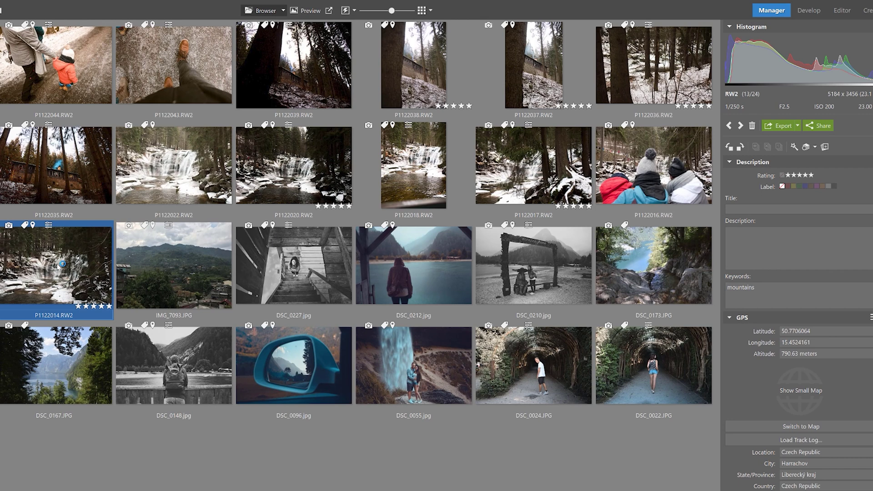
ctrl+click(136, 264)
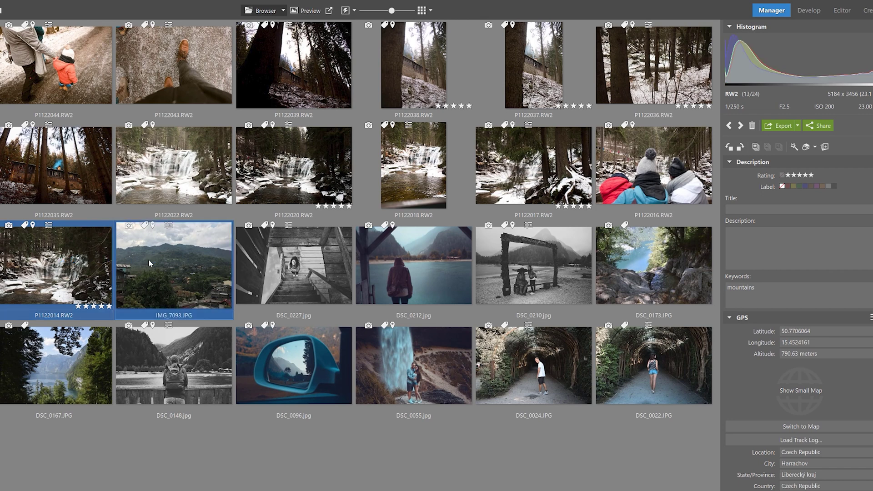
ctrl+click(268, 266)
ctrl+click(394, 273)
ctrl+click(532, 273)
ctrl+click(654, 273)
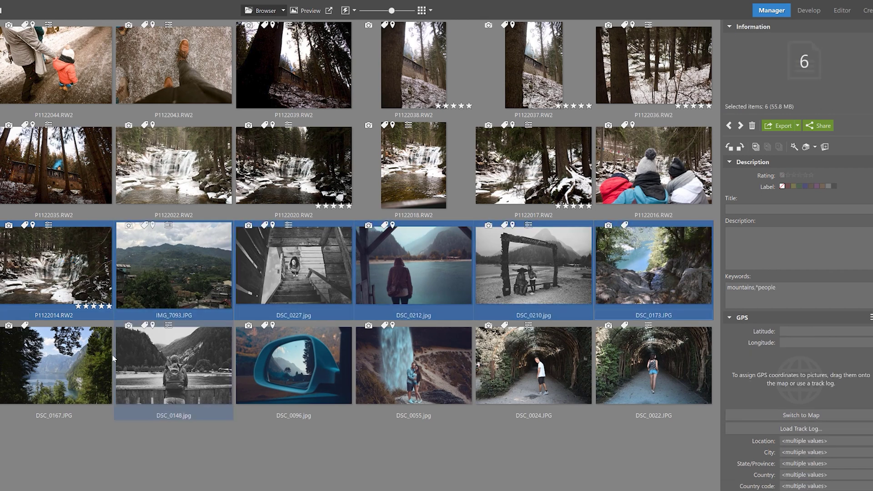
ctrl+click(91, 364)
ctrl+click(173, 364)
ctrl+click(291, 364)
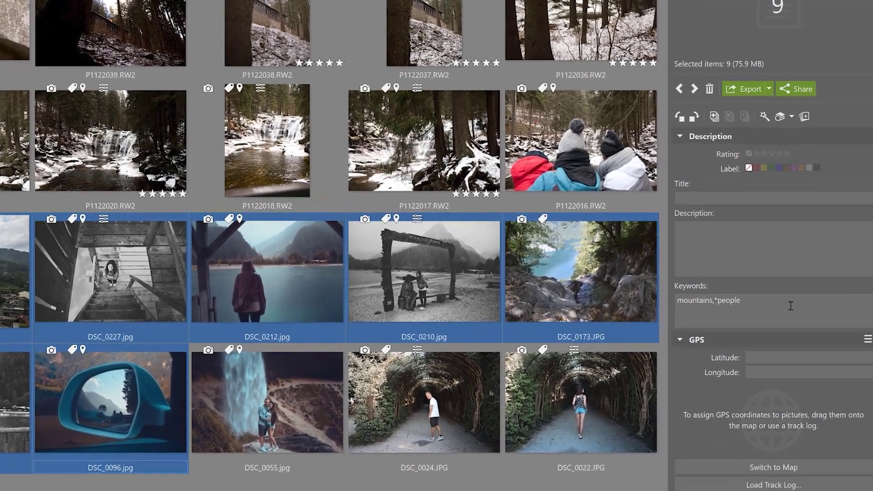
Step: Add the keyword 'trip' from autocomplete and confirm saving it to all nine selected files
click(789, 305)
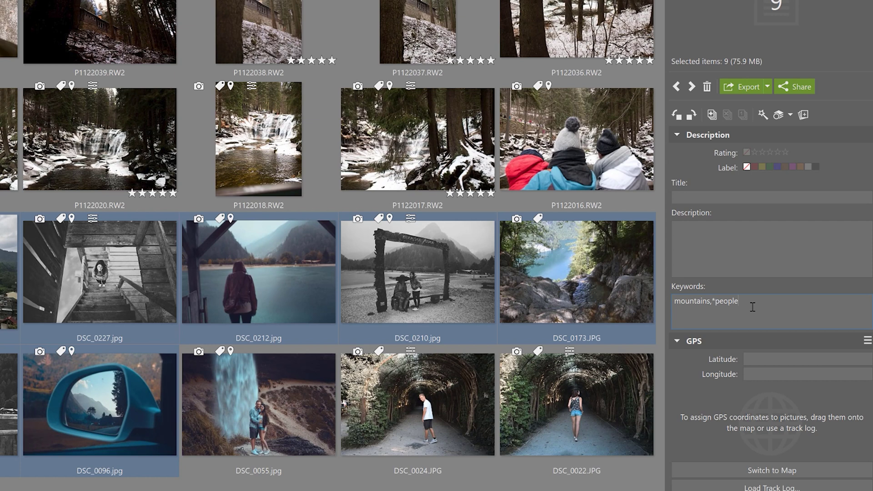
text(tr)
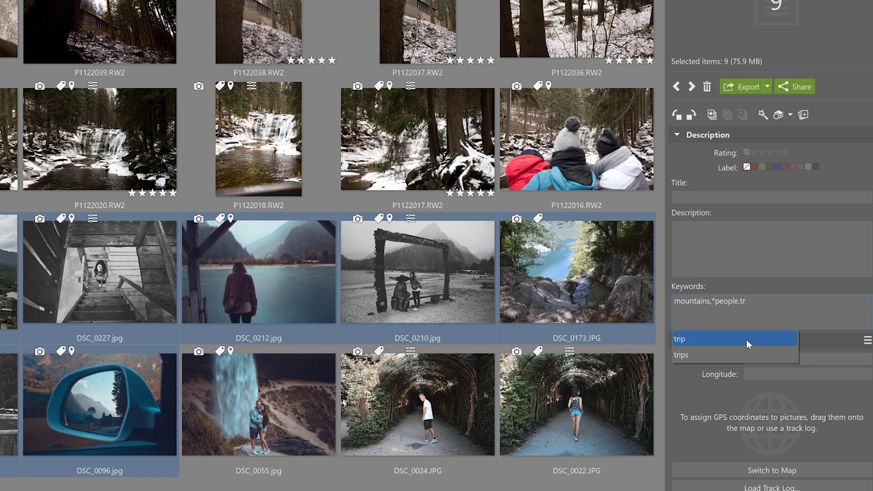
click(747, 339)
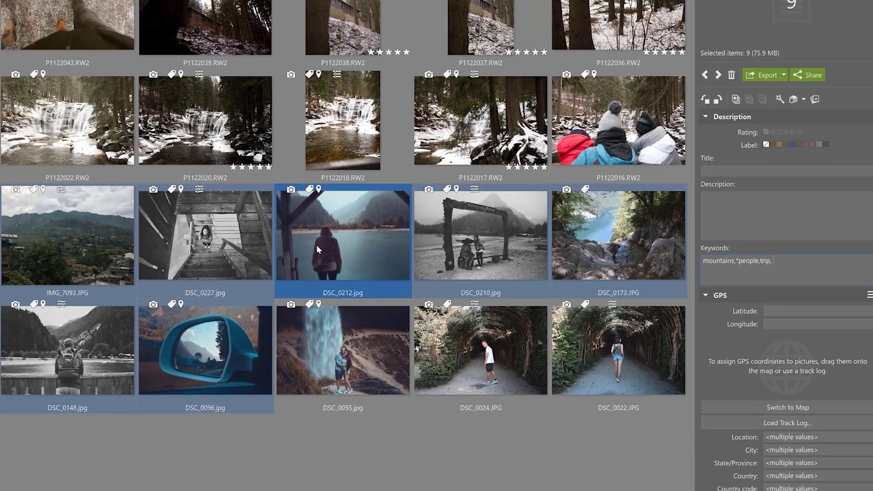
click(314, 248)
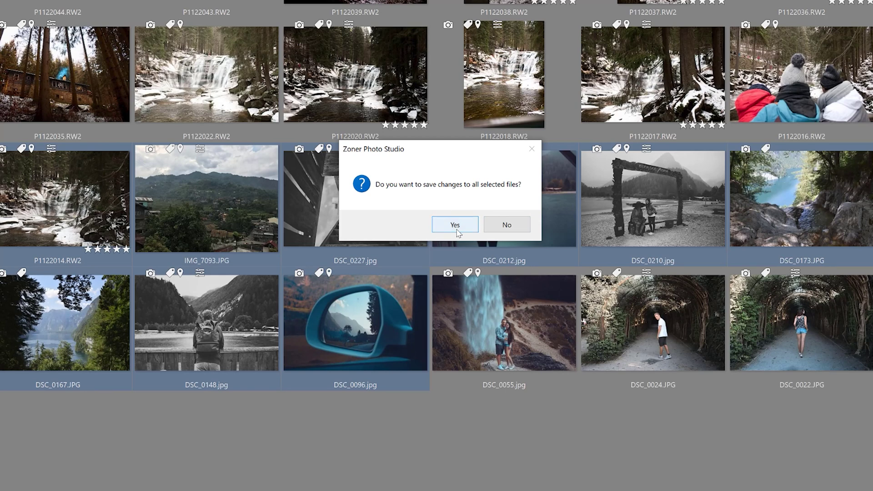
click(456, 226)
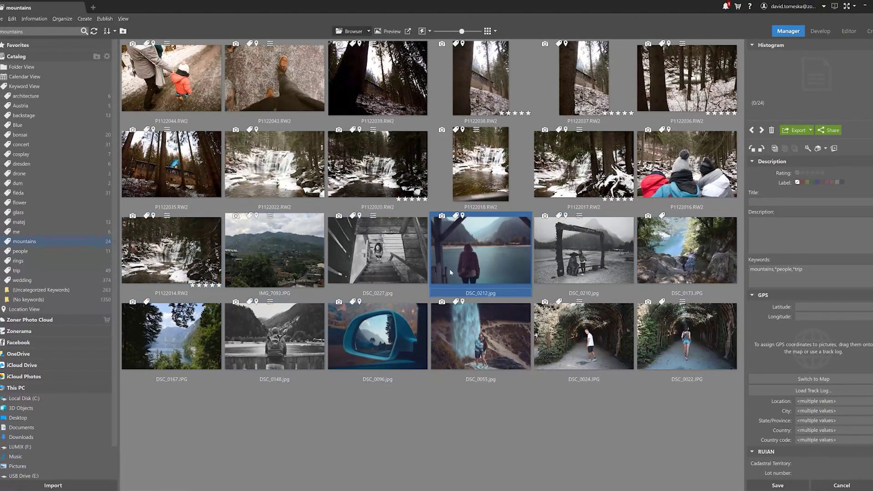
Step: Starting from P1122044.RW2, select all 24 mountains photos with Ctrl+A
click(136, 117)
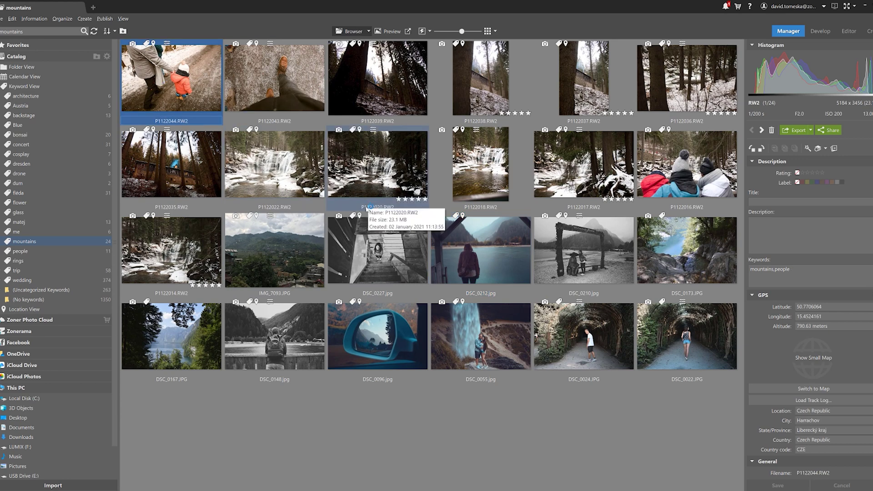
key(ctrl+a)
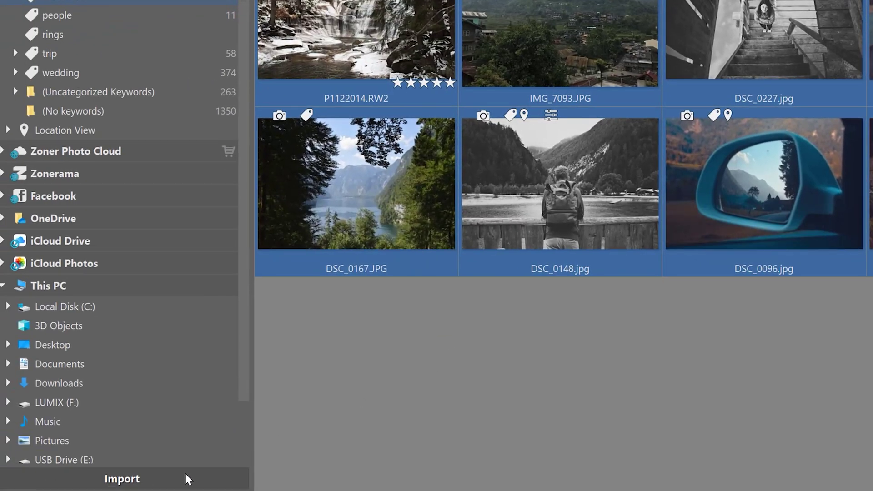
click(171, 480)
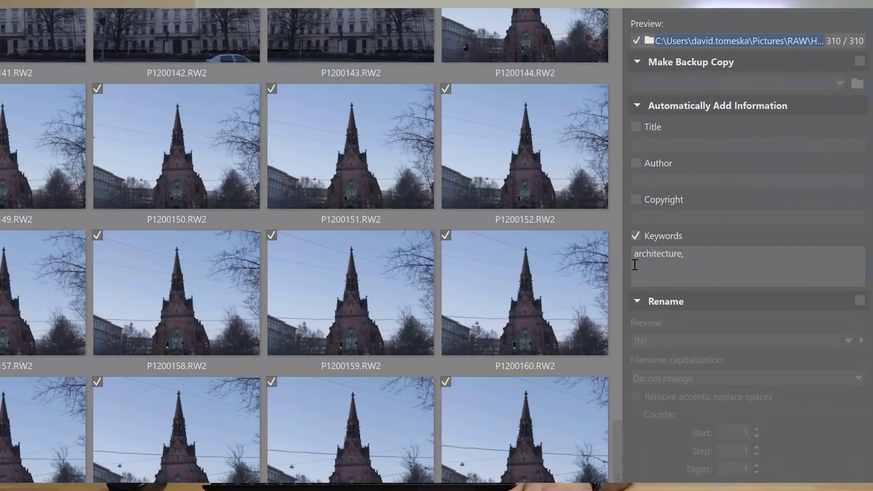
click(719, 257)
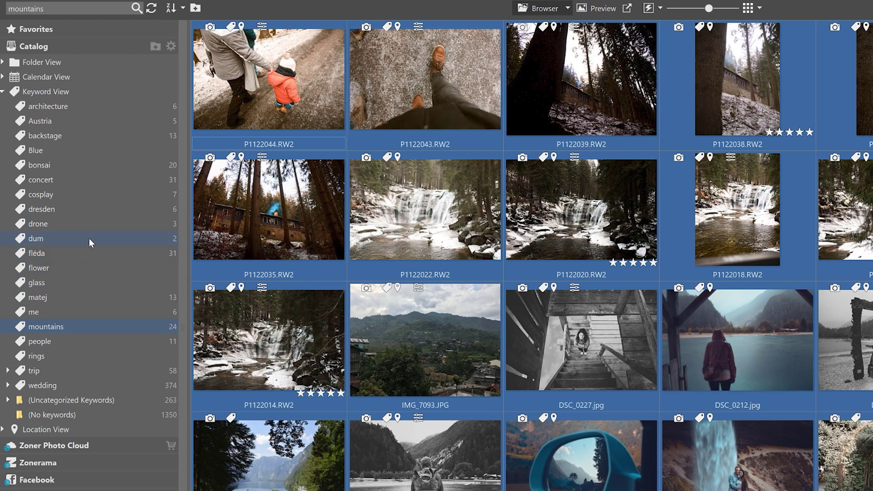
drag(34, 370, 51, 324)
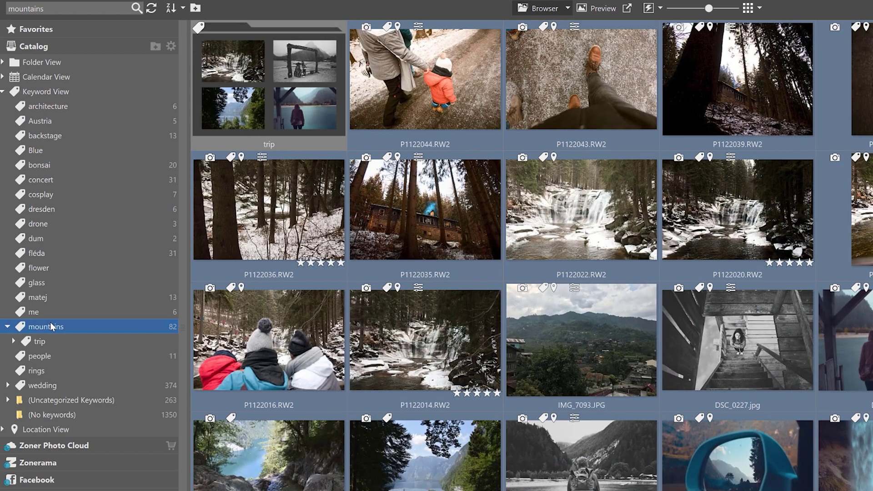
click(7, 327)
click(6, 327)
drag(30, 343, 56, 92)
drag(57, 131, 80, 132)
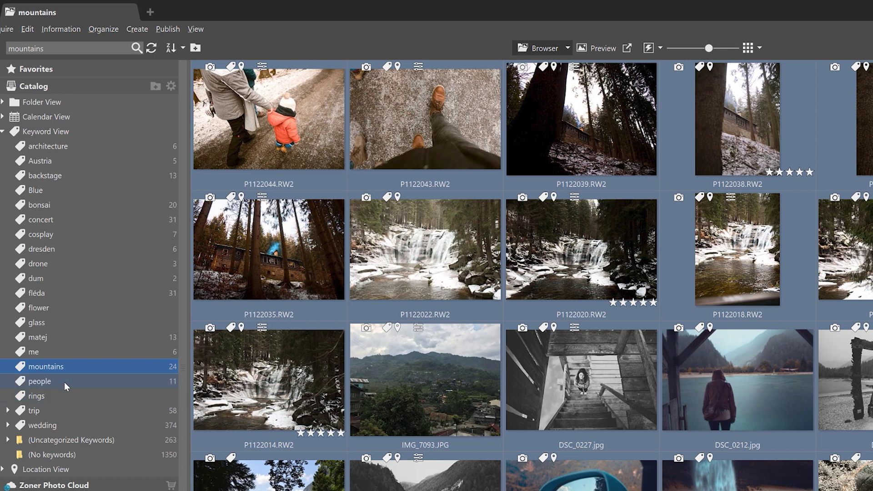
key(ctrl+a)
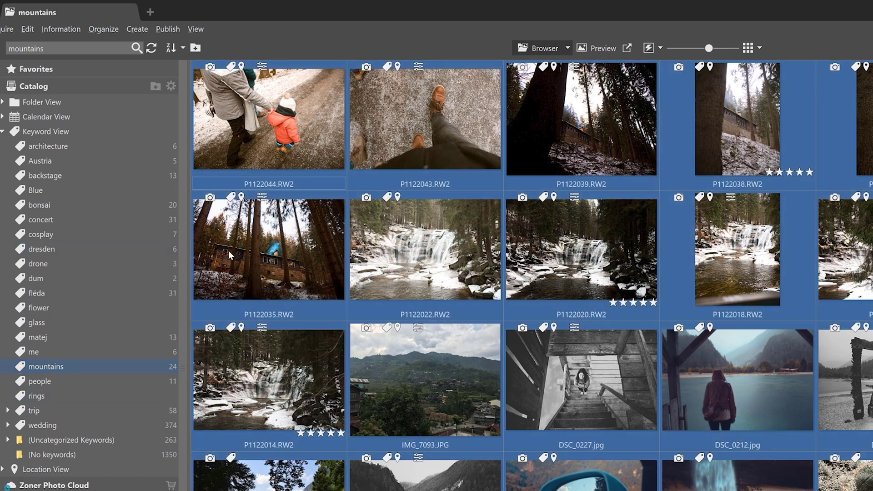
mouse_move(228, 250)
mouse_down()
mouse_move(250, 251)
mouse_move(40, 247)
mouse_move(221, 254)
mouse_up()
mouse_move(42, 250)
mouse_down()
mouse_move(211, 251)
mouse_move(415, 266)
mouse_move(51, 248)
mouse_up()
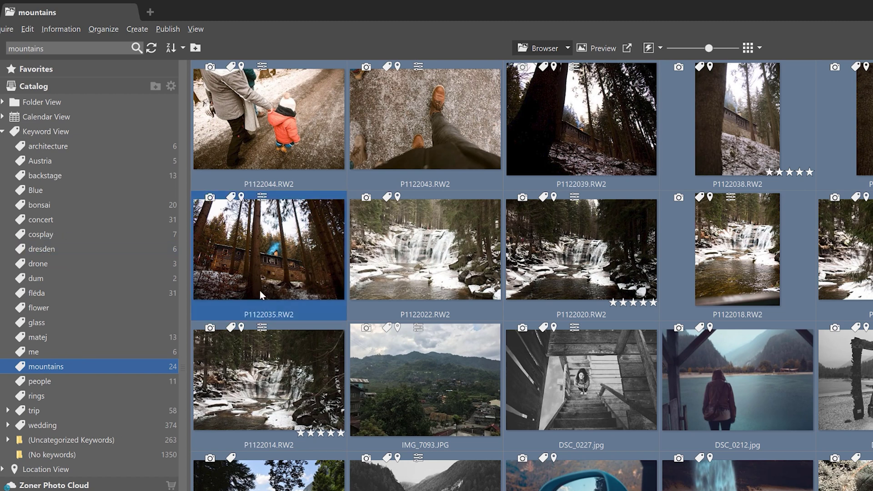